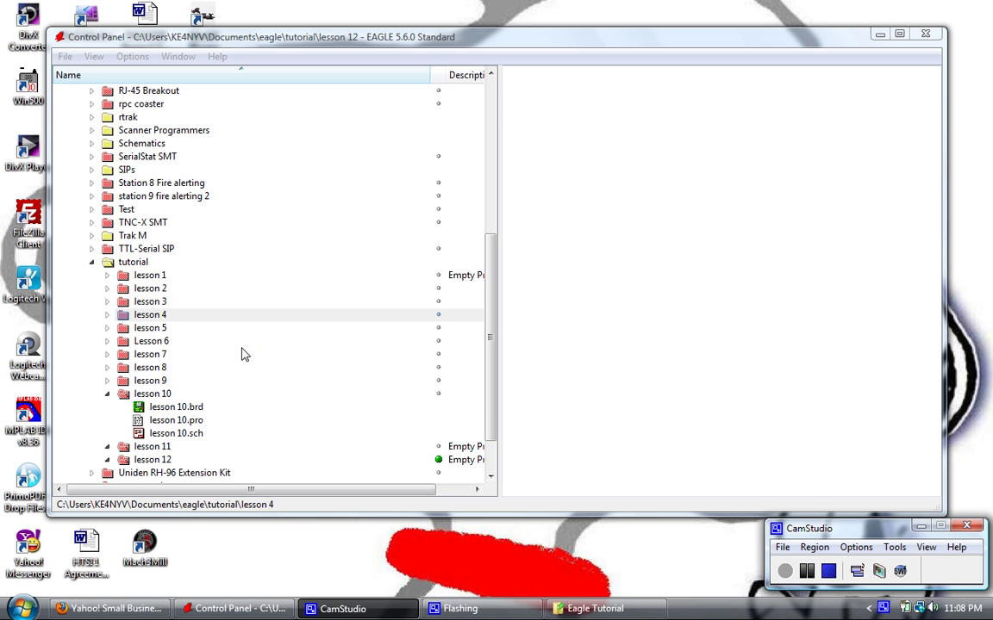
Step: Open the lesson 10.brd board in a maximized window and run Ratsnest to fill its copper polygons
double_click(203, 407)
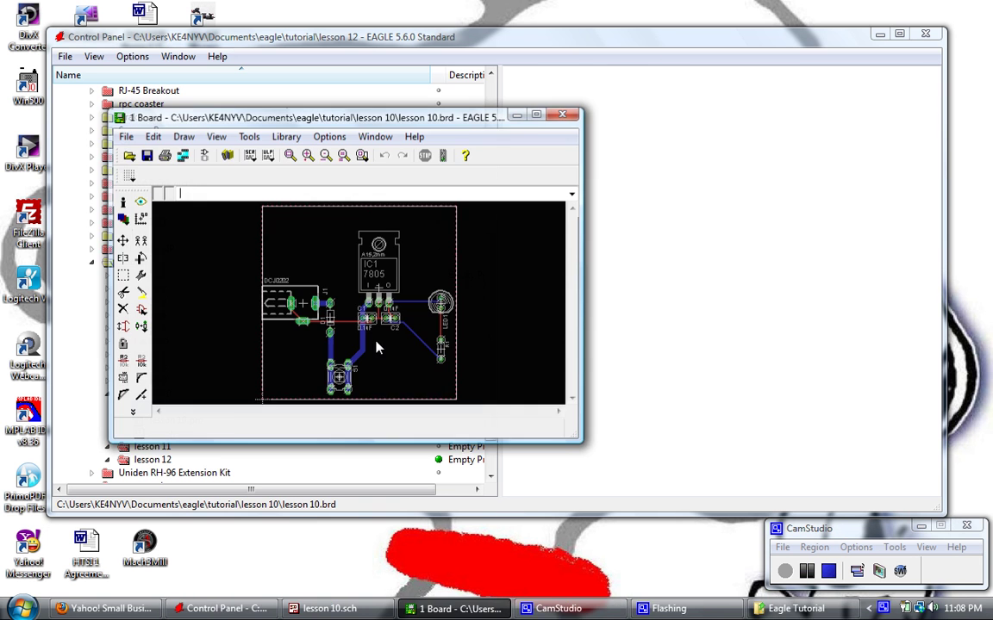
left_click(536, 116)
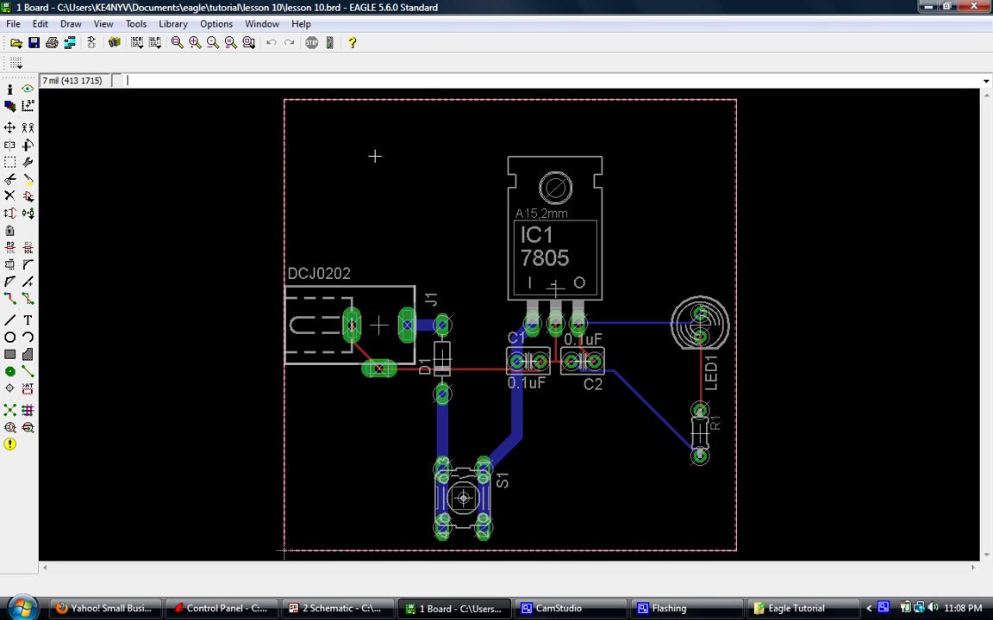
scroll(310, 188, "up", 4)
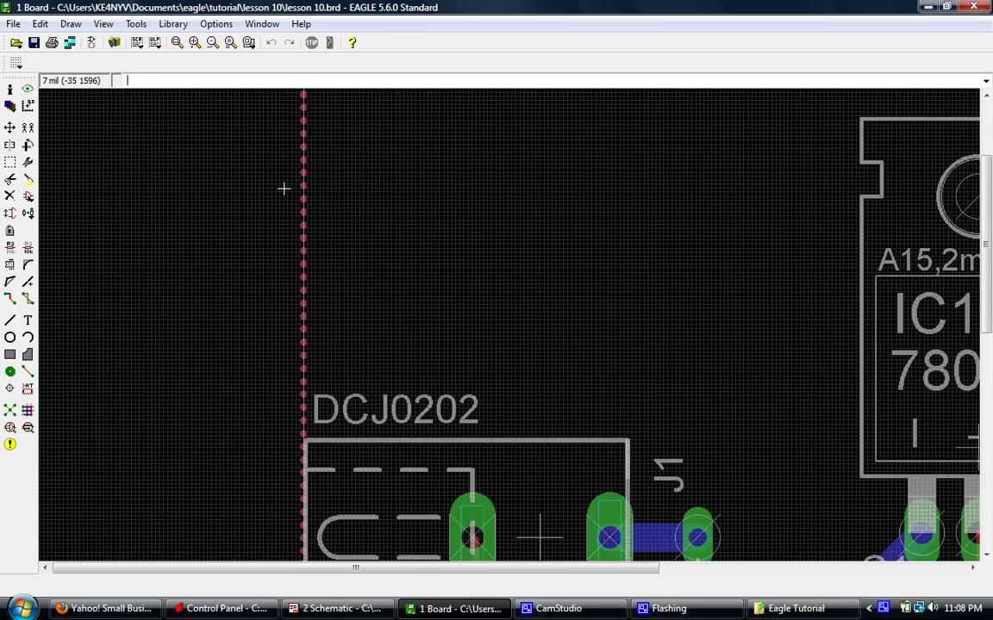
scroll(284, 188, "up", 4)
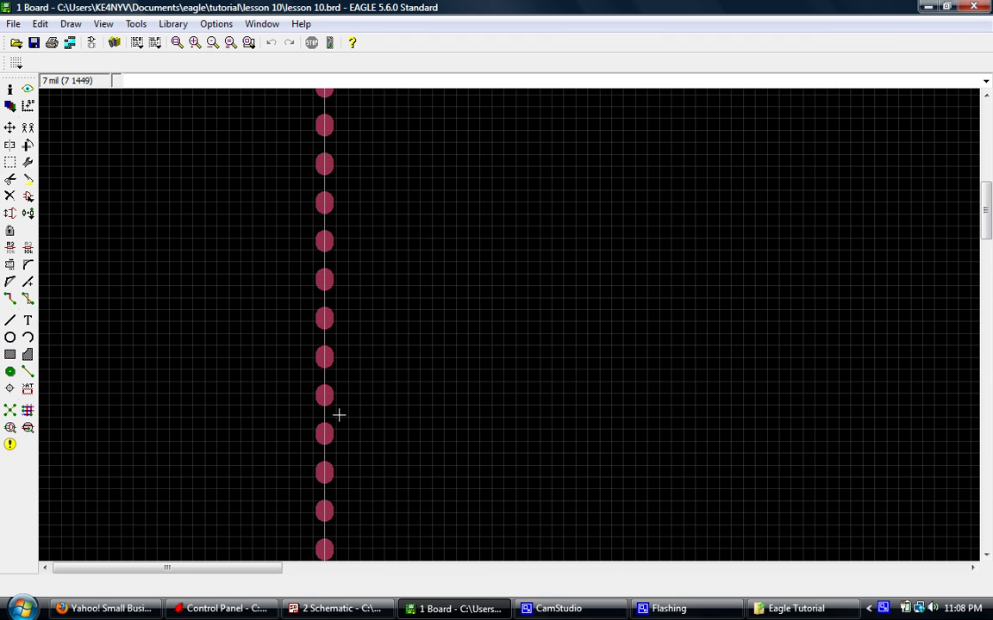
scroll(302, 328, "down", 3)
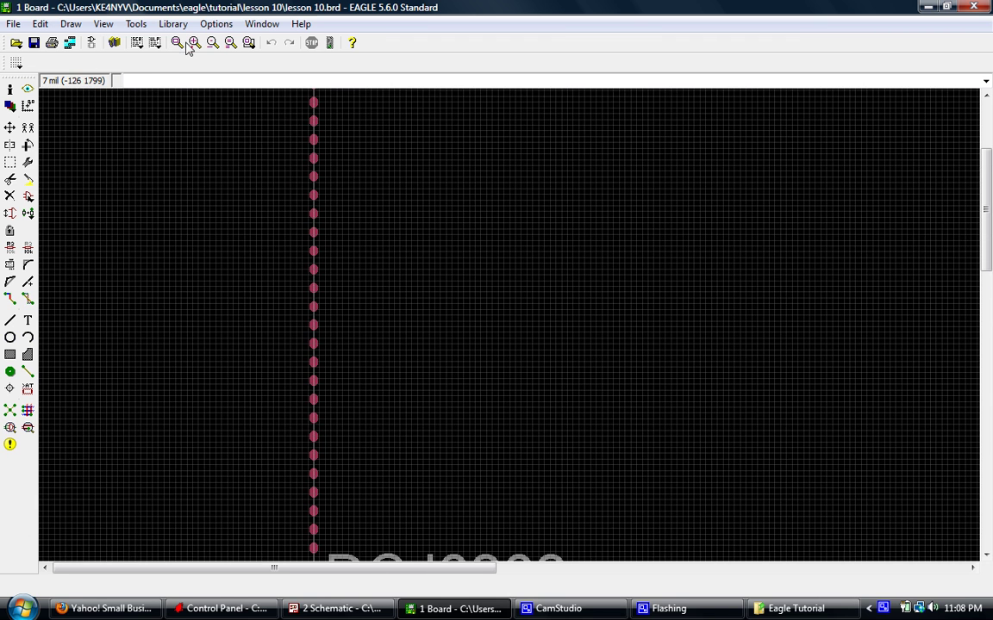
left_click(177, 41)
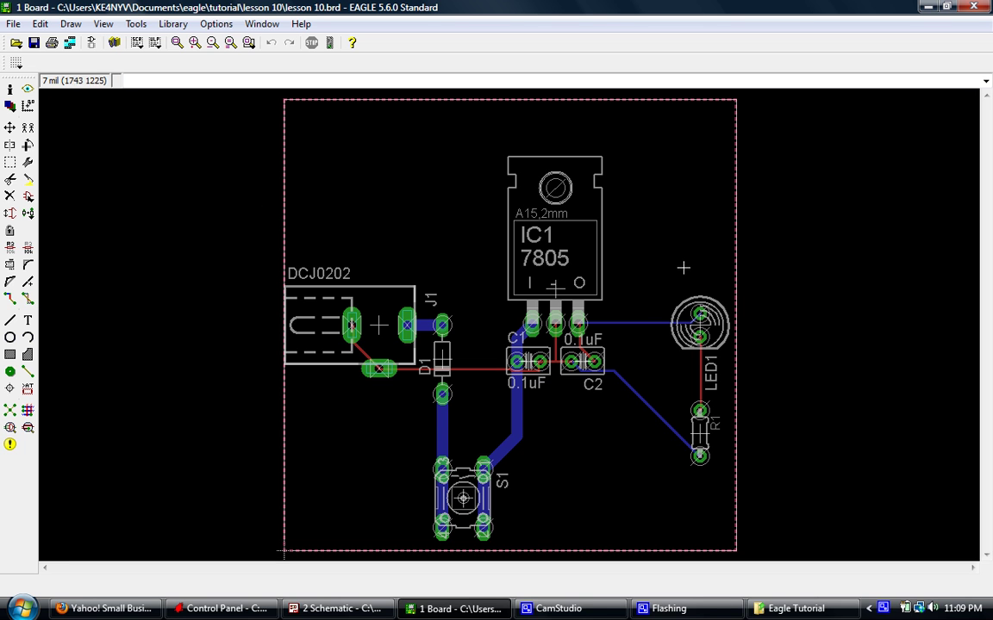
left_click(11, 411)
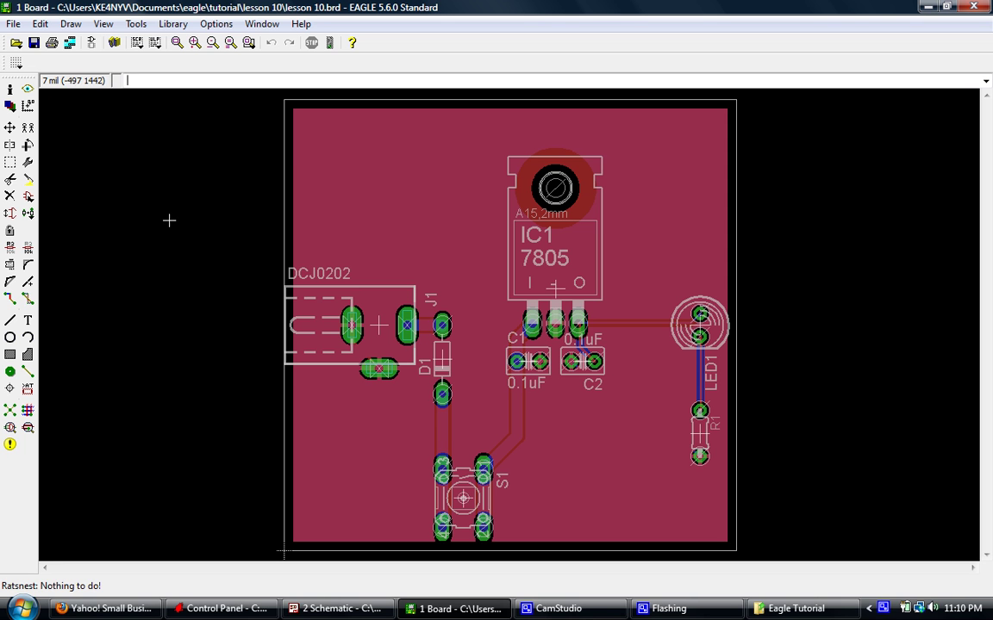
Step: Run silk_gen.ulp with an 8 mil minimum wire width and execute its script to generate silkscreen layers 121 _tsilk and 122 _bsilk
left_click(154, 43)
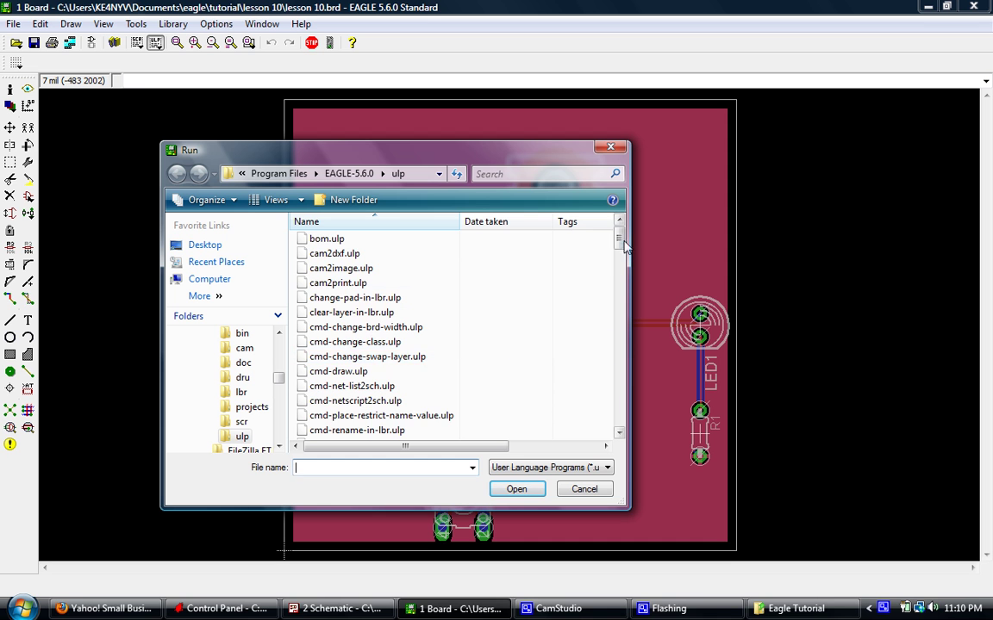
left_click_drag(619, 240, 620, 405)
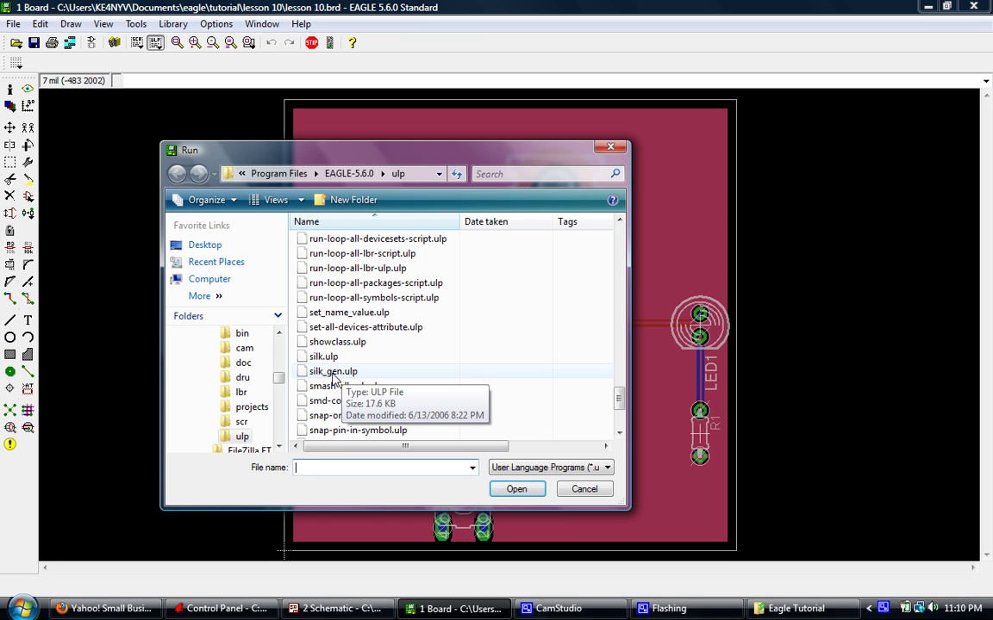
double_click(332, 373)
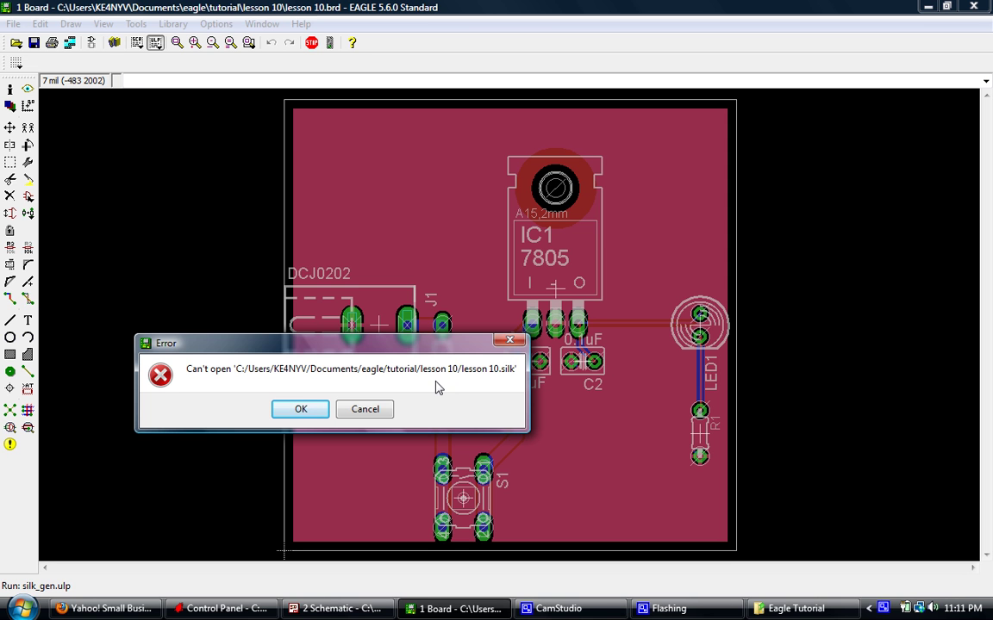
left_click(301, 410)
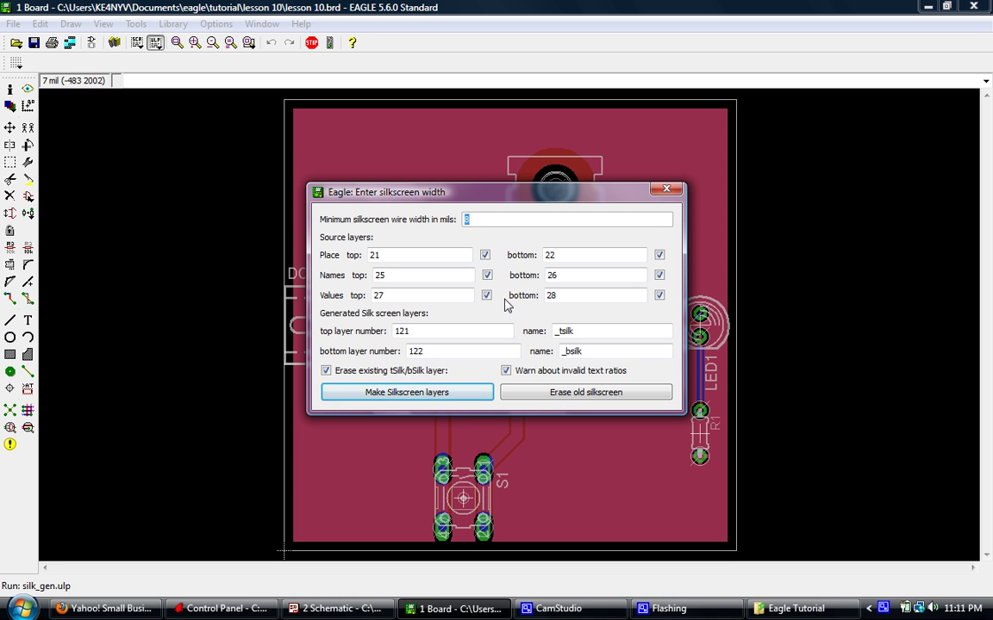
left_click(419, 393)
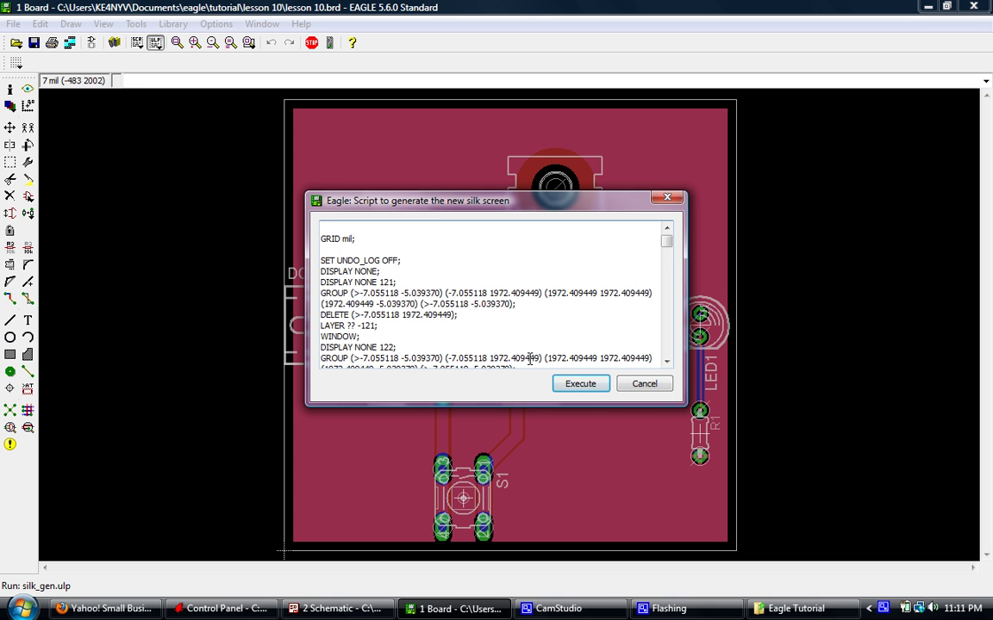
mouse_move(668, 243)
left_mouse_down()
mouse_move(669, 350)
mouse_move(668, 238)
left_mouse_up()
left_click(590, 386)
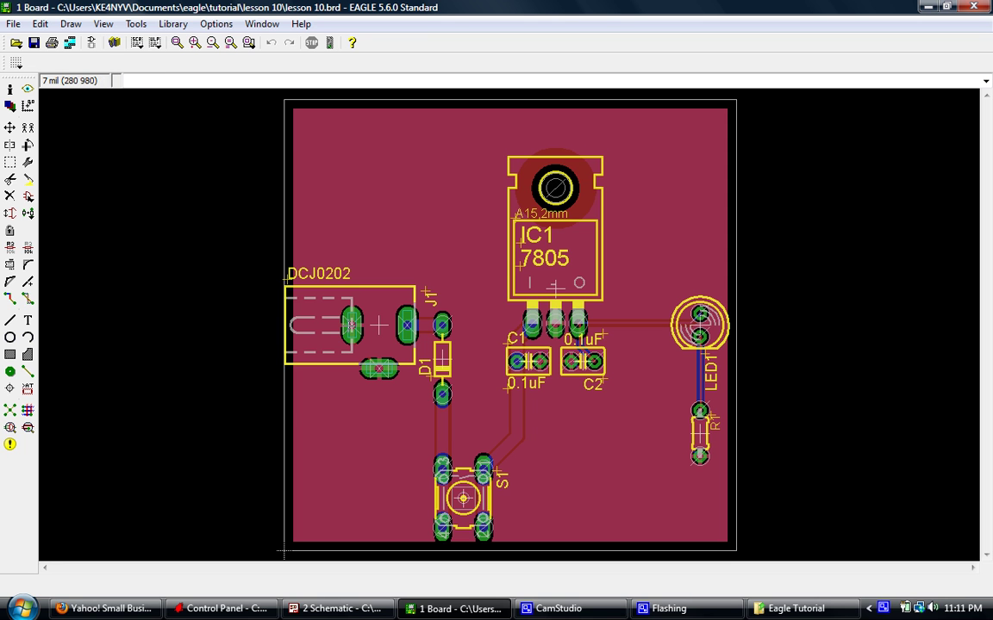
Step: Hide layers 121 _tsilk and 122 _bsilk in the board display
left_click(11, 107)
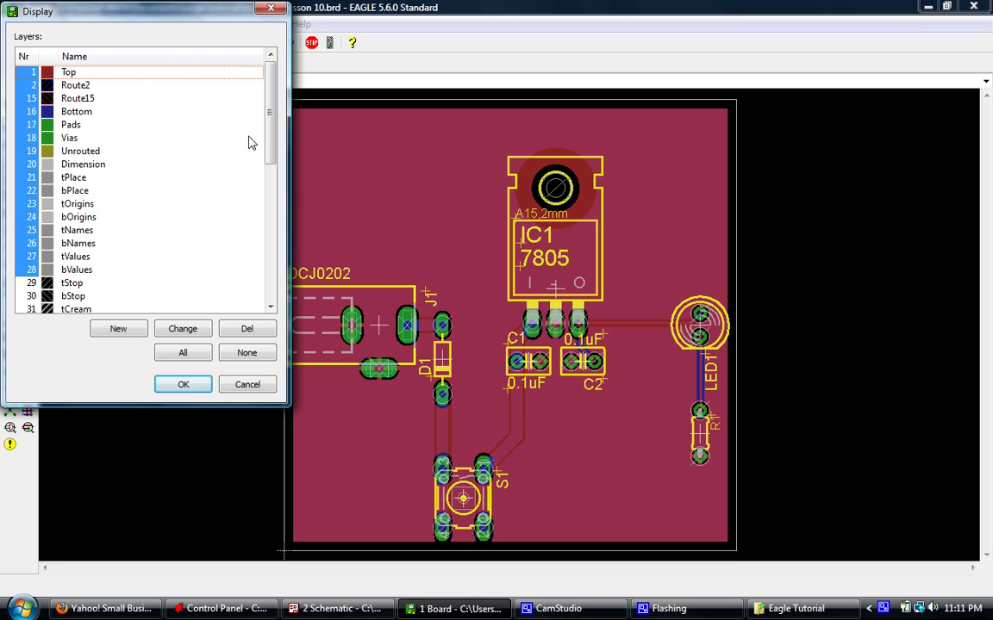
scroll(250, 140, "down", 12)
left_click(28, 282)
left_click(29, 296)
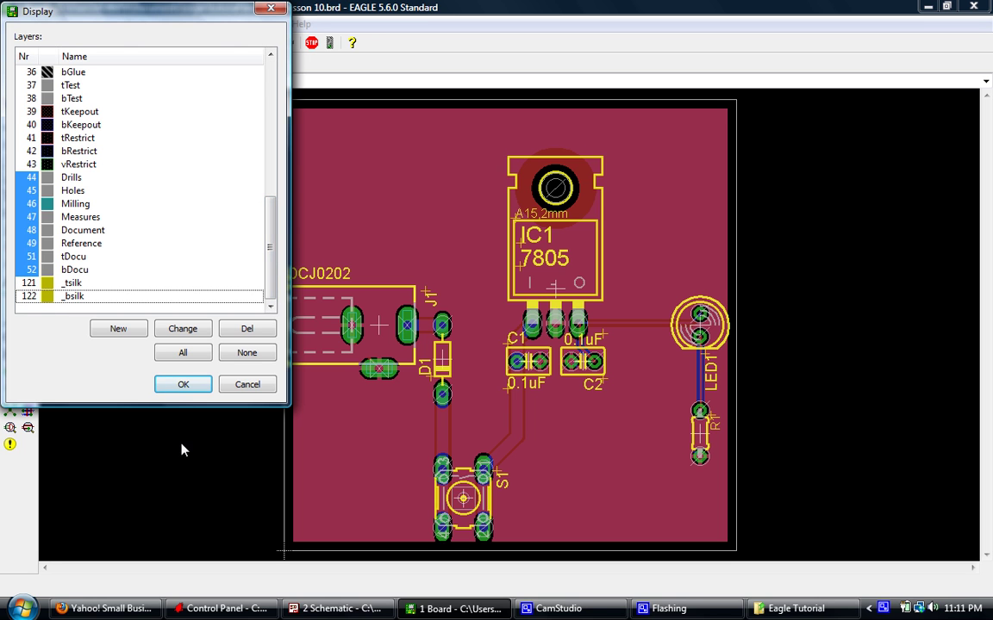
left_click(178, 384)
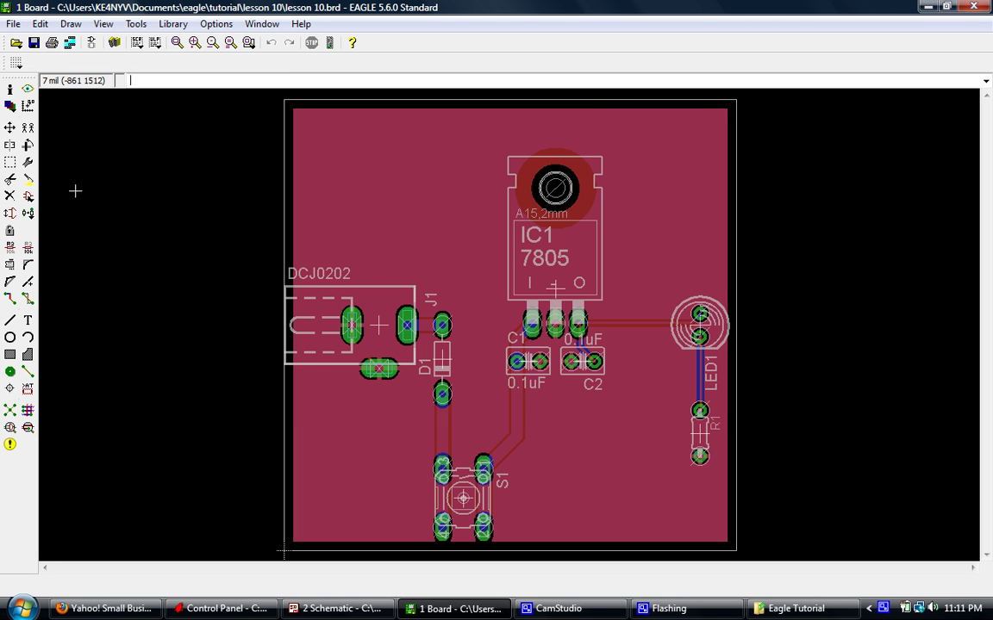
Step: Turn the display of layer 121 _tsilk back on
left_click(10, 105)
scroll(101, 284, "down", 8)
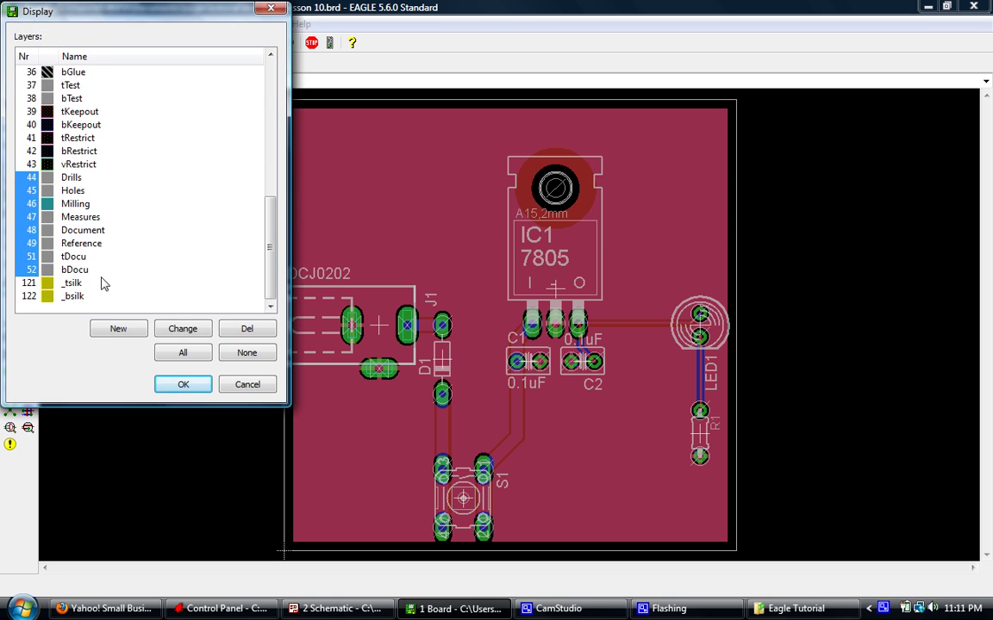
left_click(26, 283)
left_click(183, 384)
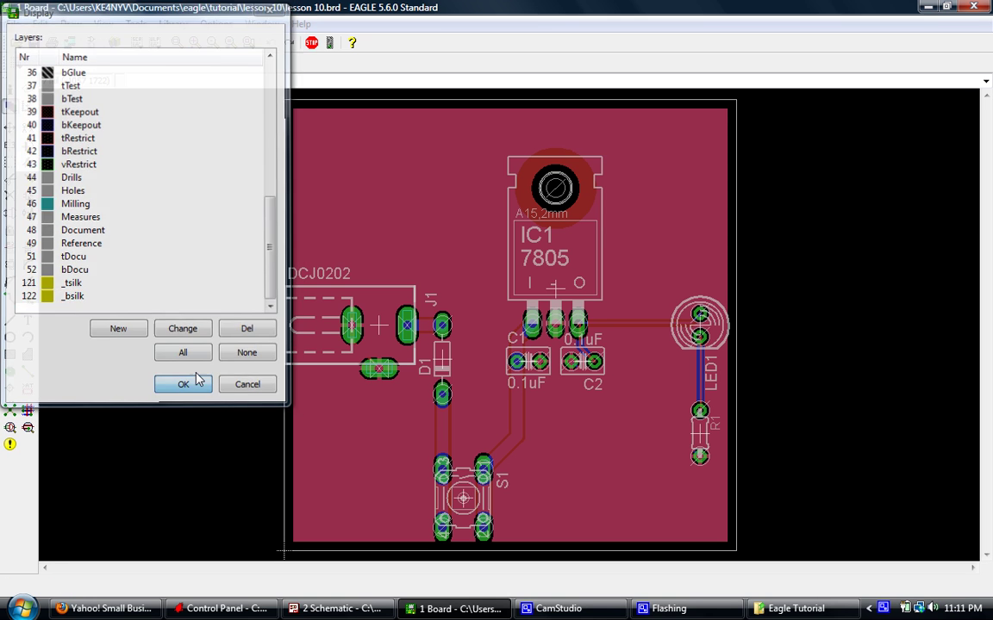
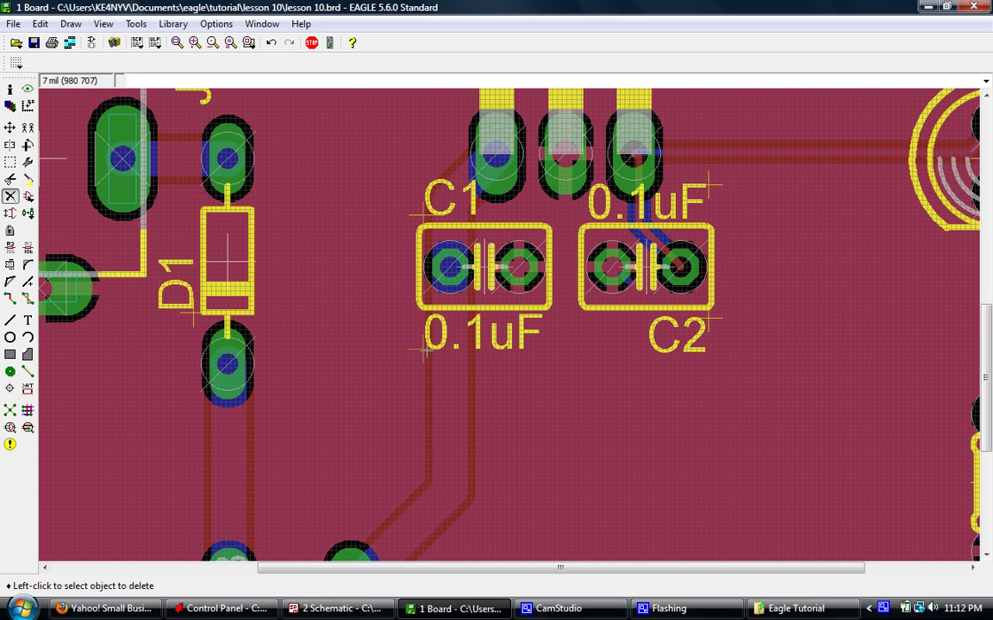
Step: Delete the silkscreen 0.1uF value texts of C1 and C2, and undo the deletion for C2
left_click(438, 352)
left_click(710, 184)
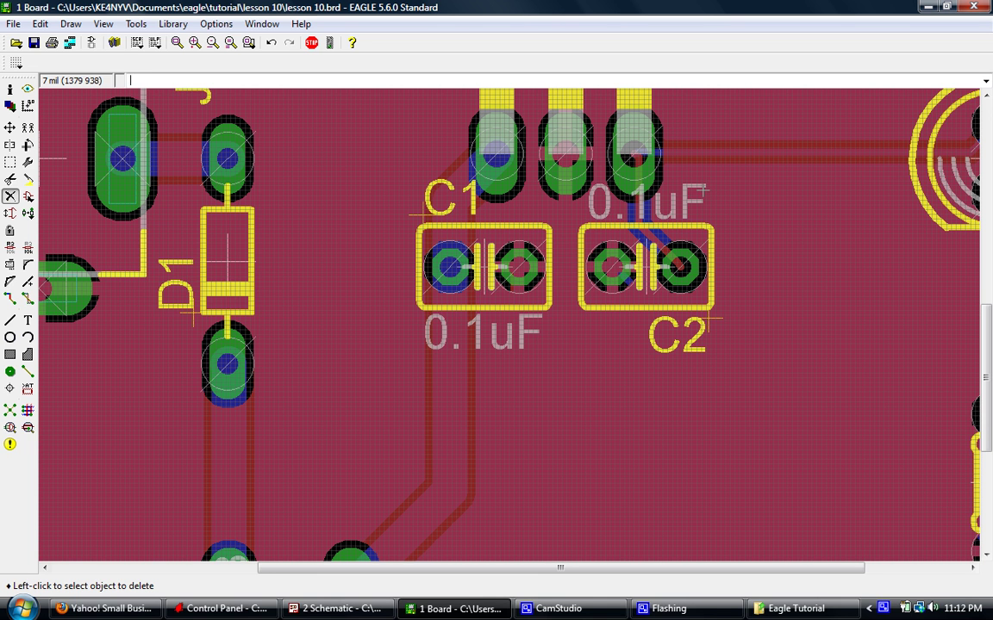
scroll(595, 173, "up", 2)
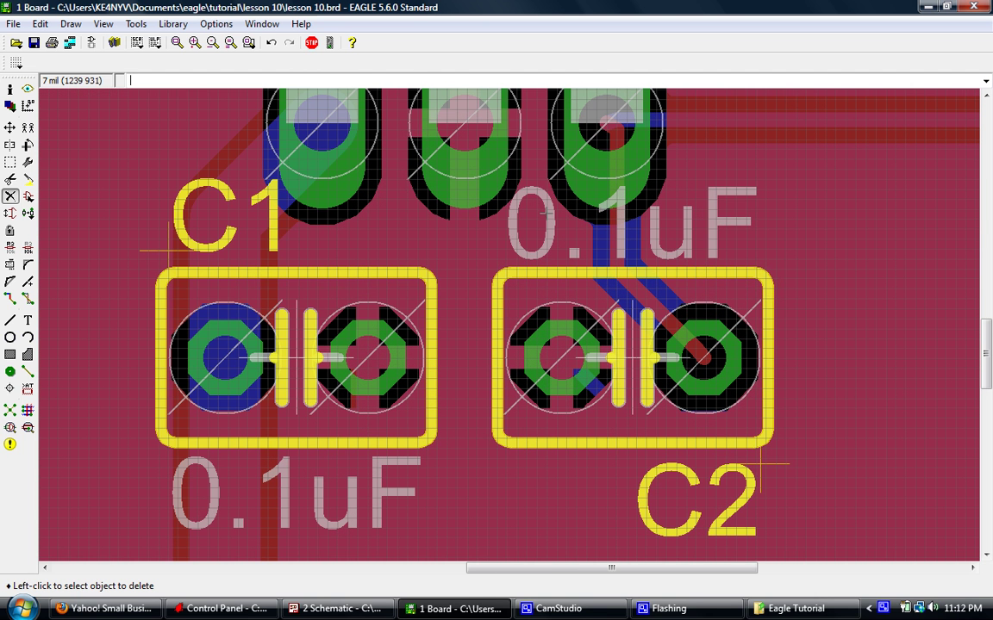
left_click(272, 42)
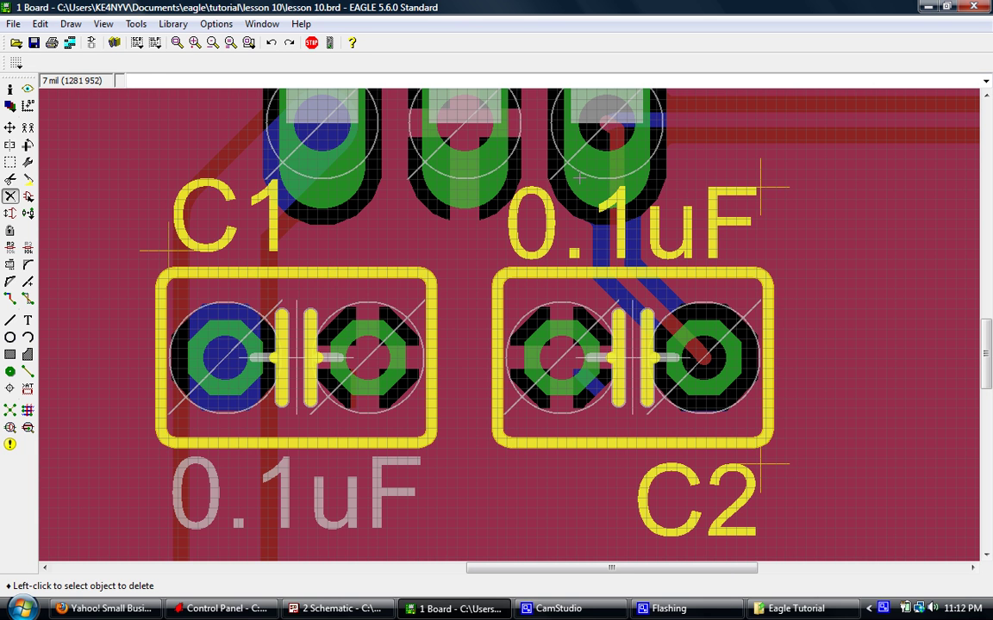
Step: Move C2's silkscreen 0.1uF value to just right of the capacitor, rotated to 90 degrees
left_click(11, 127)
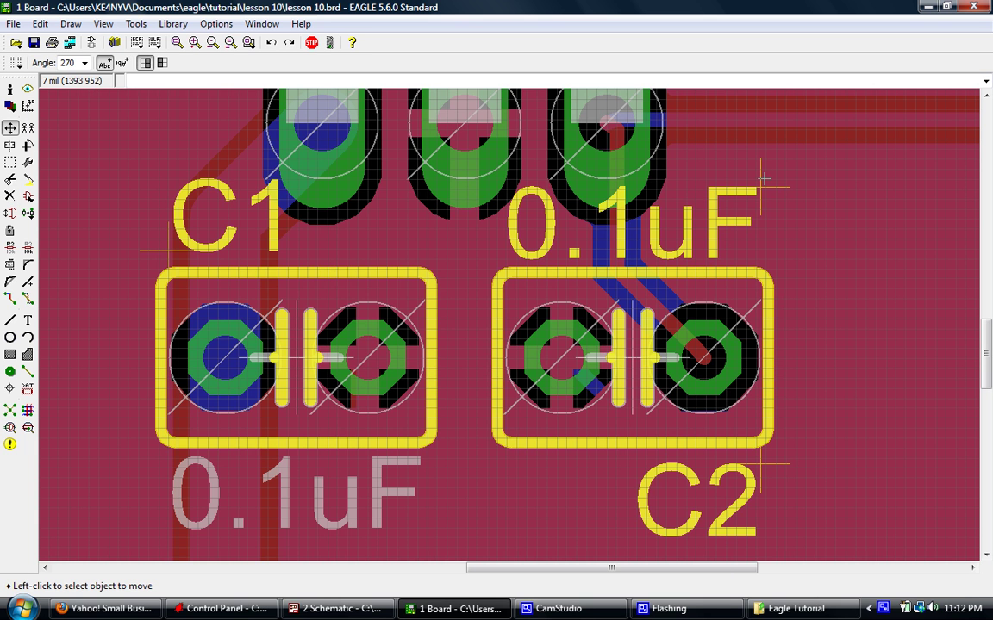
left_click(763, 178)
scroll(902, 210, "down", 2)
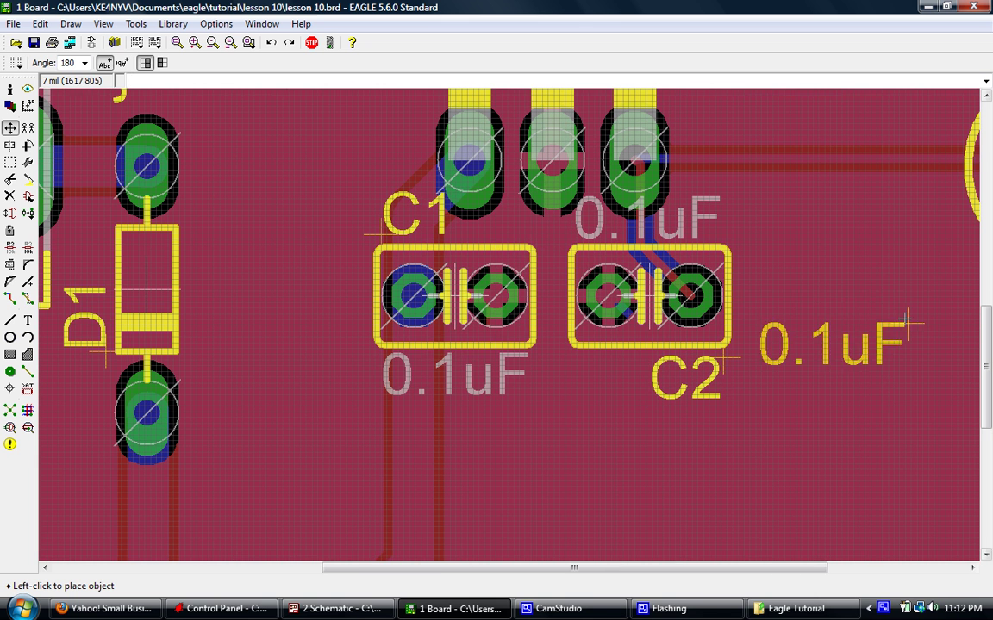
right_click(879, 267)
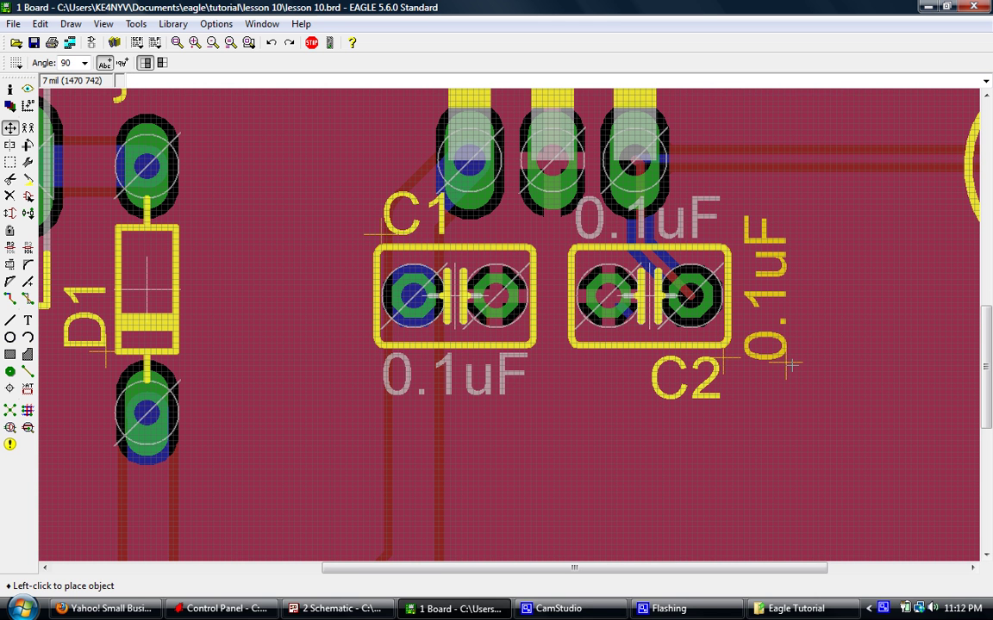
left_click(790, 365)
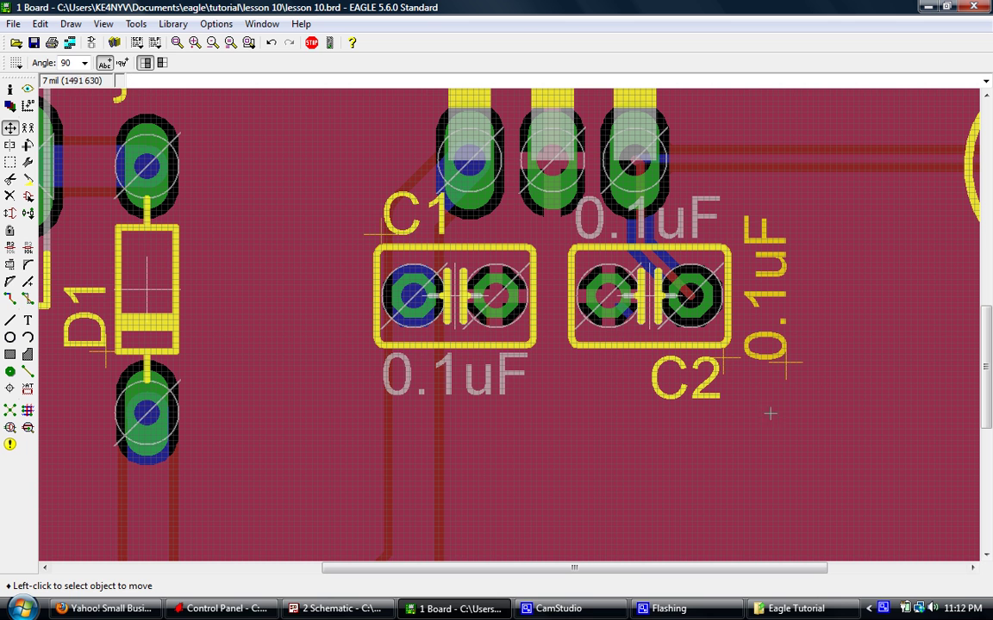
Step: Move the silkscreen C1 name to just below its capacitor outline and save the board
left_click(373, 225)
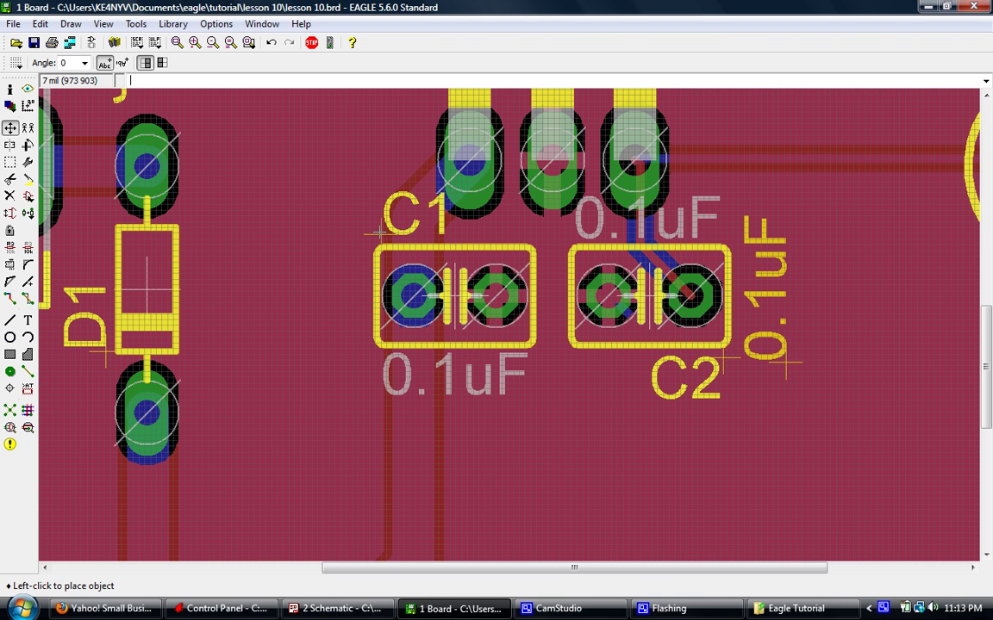
left_click(373, 396)
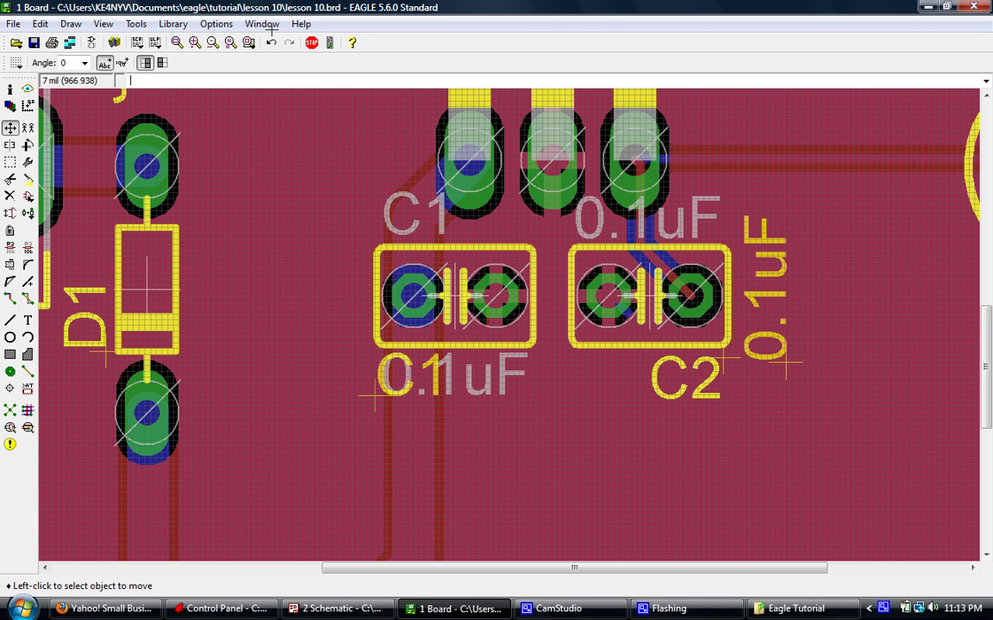
left_click(177, 42)
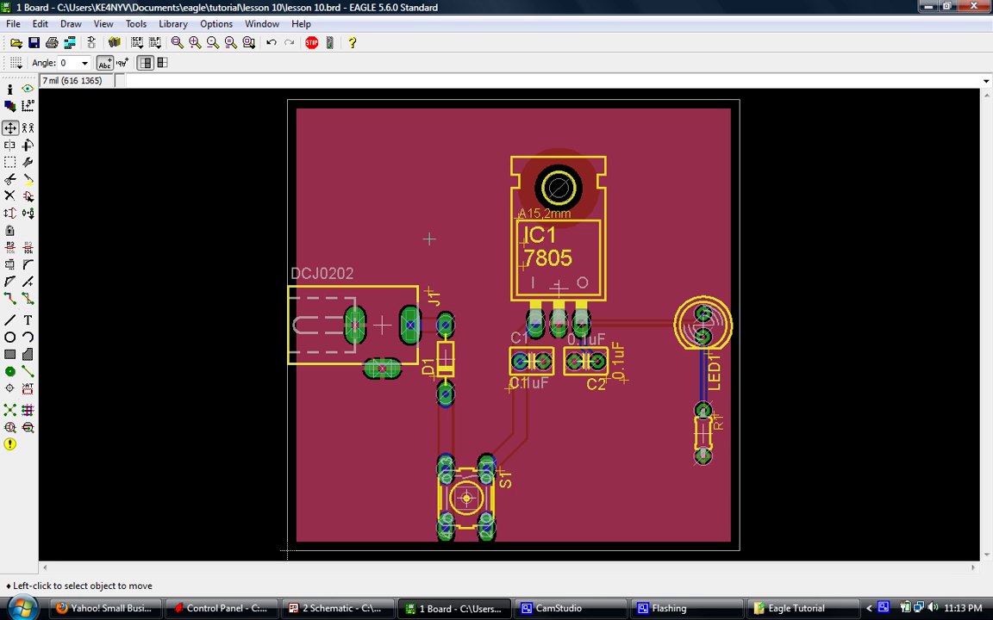
left_click(33, 42)
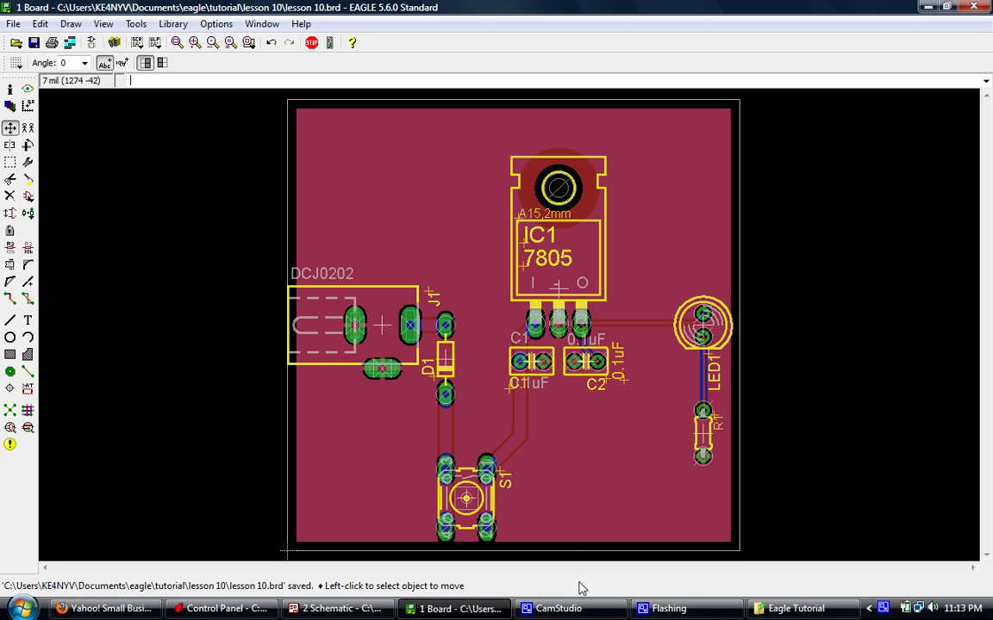
left_click(560, 609)
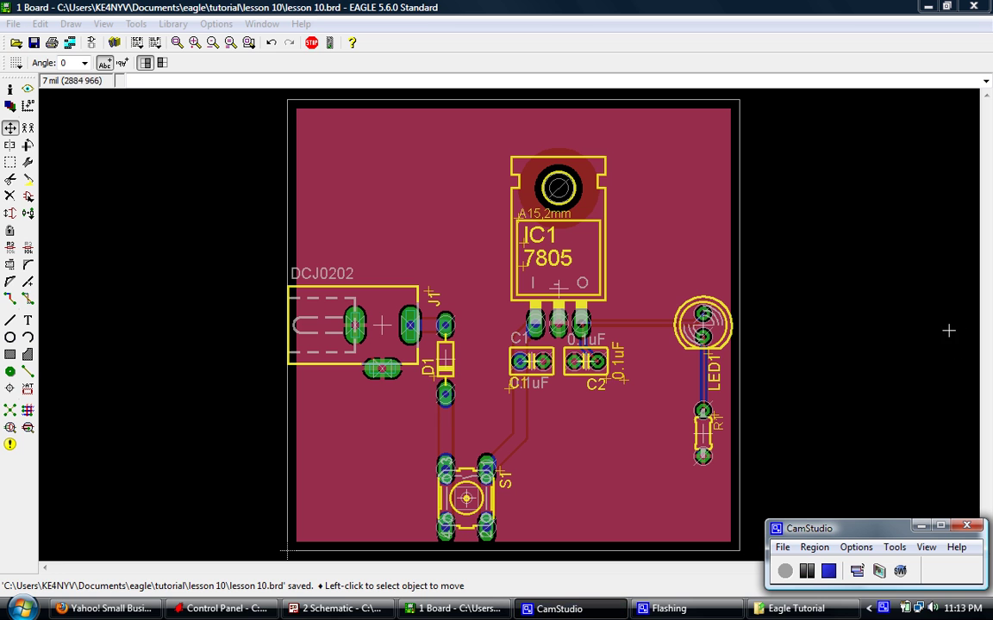